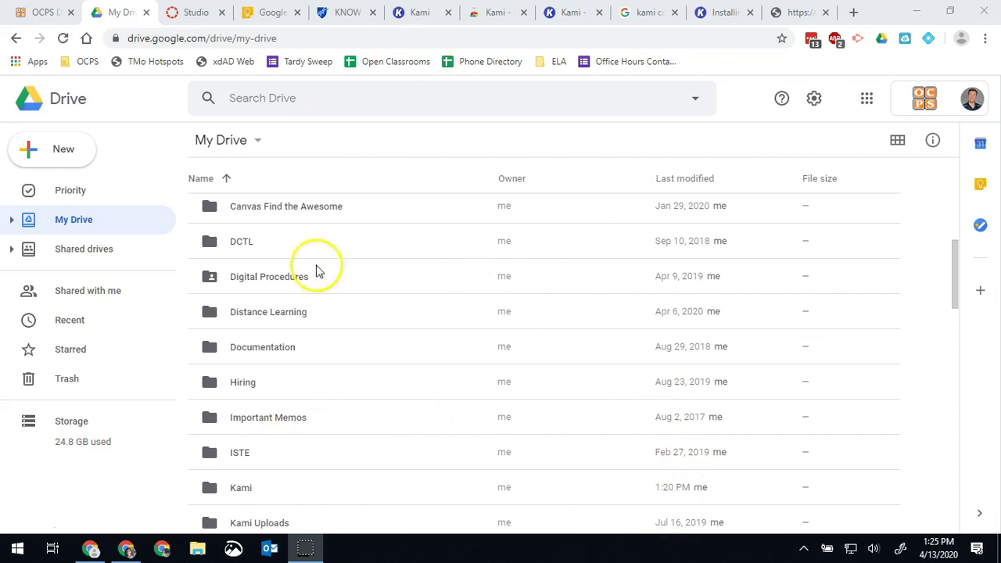
Launch Drive File Stream from the D section of the Start menu app list, retrying once.
scroll(457, 422, "up", 4)
scroll(469, 419, "down", 2)
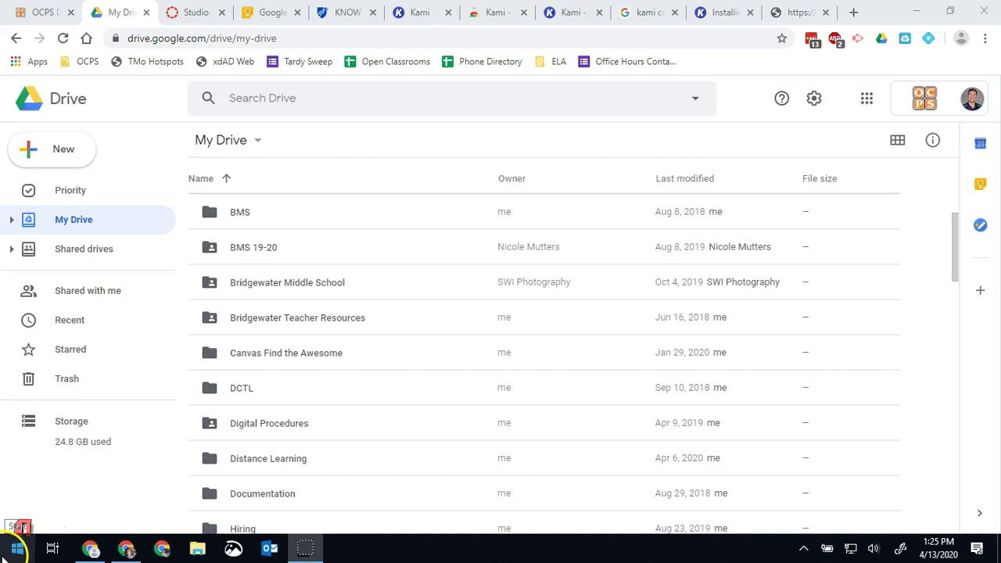
left_click(16, 551)
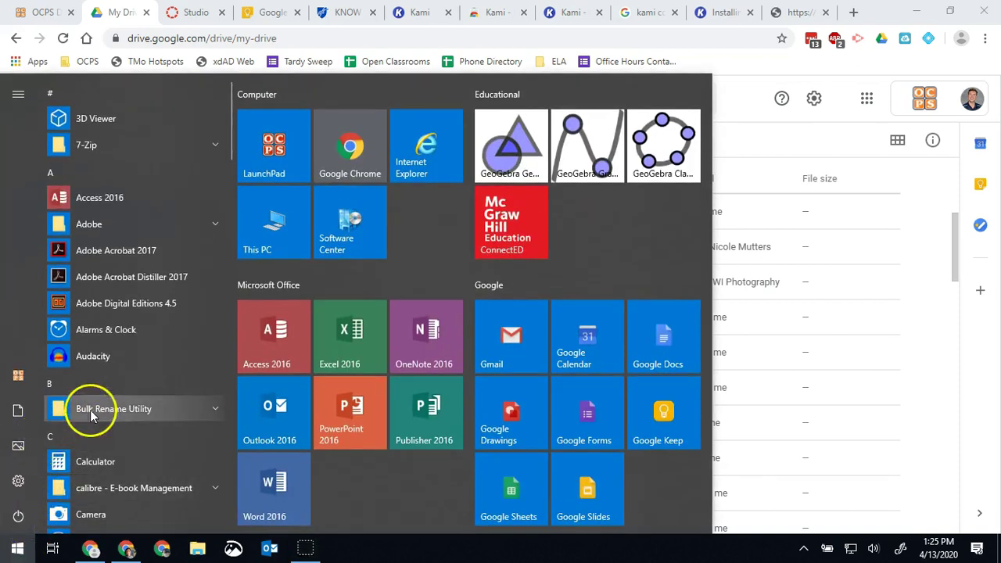
scroll(141, 400, "down", 2)
scroll(141, 400, "down", 8)
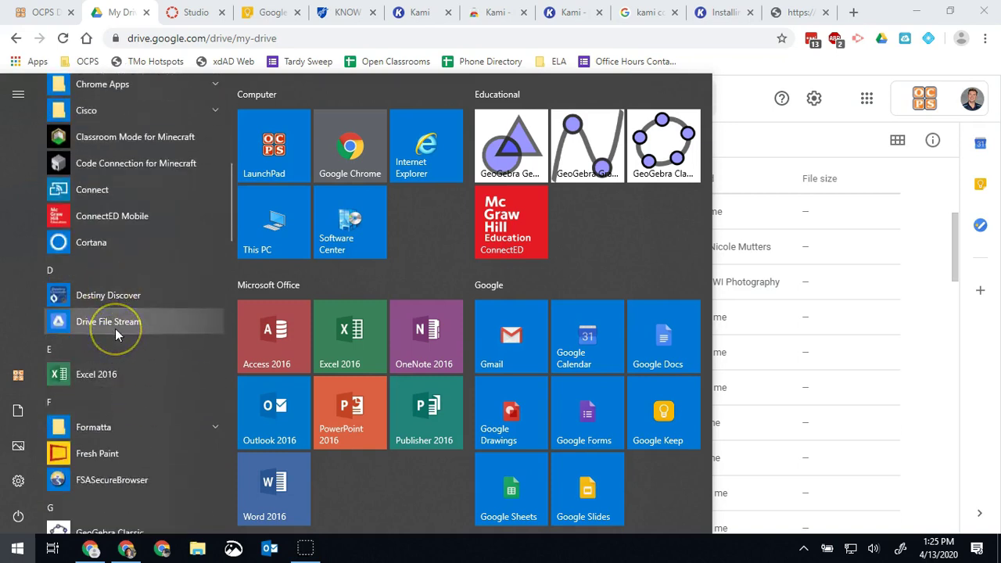
left_click(17, 548)
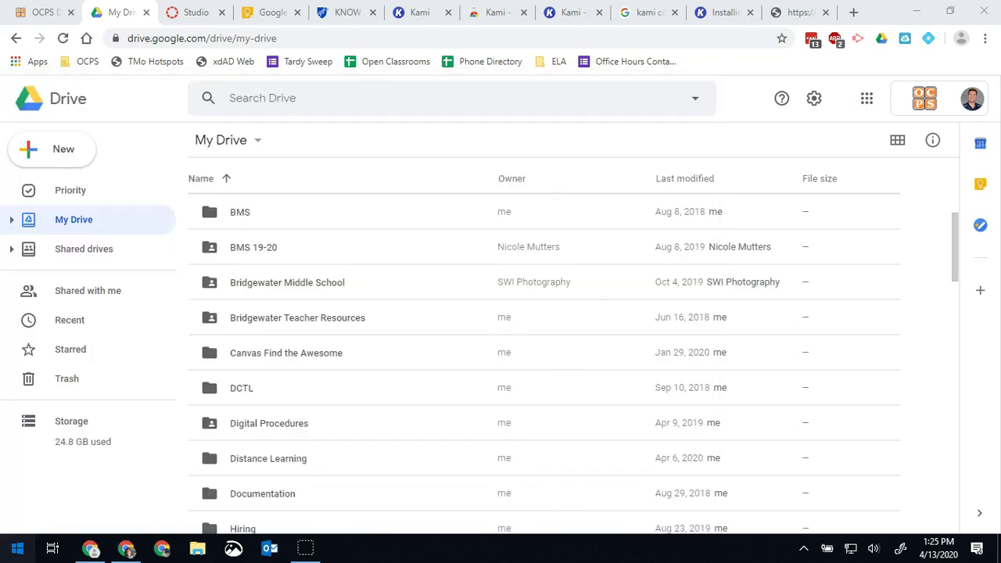
left_click(17, 548)
scroll(122, 367, "down", 2)
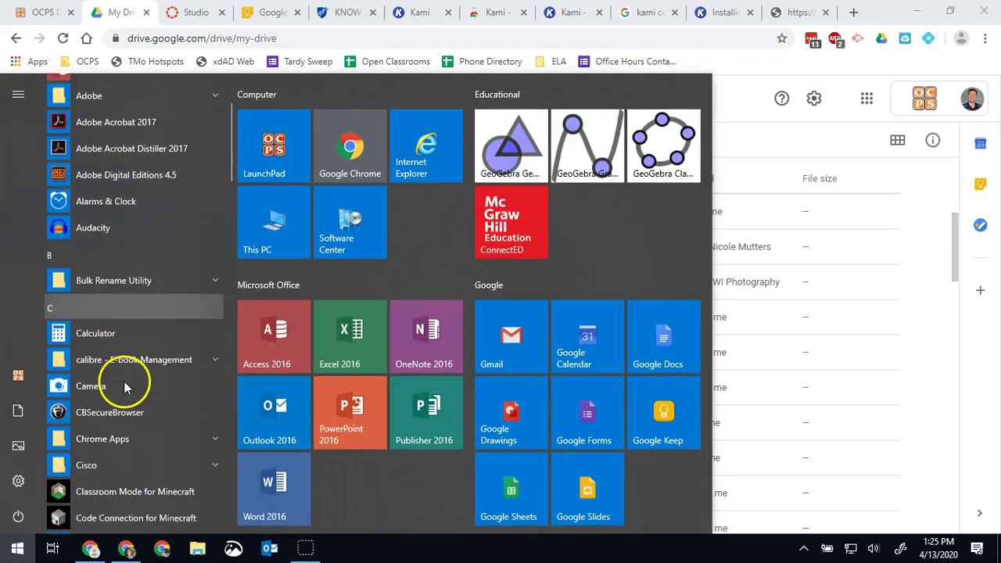
scroll(125, 384, "down", 5)
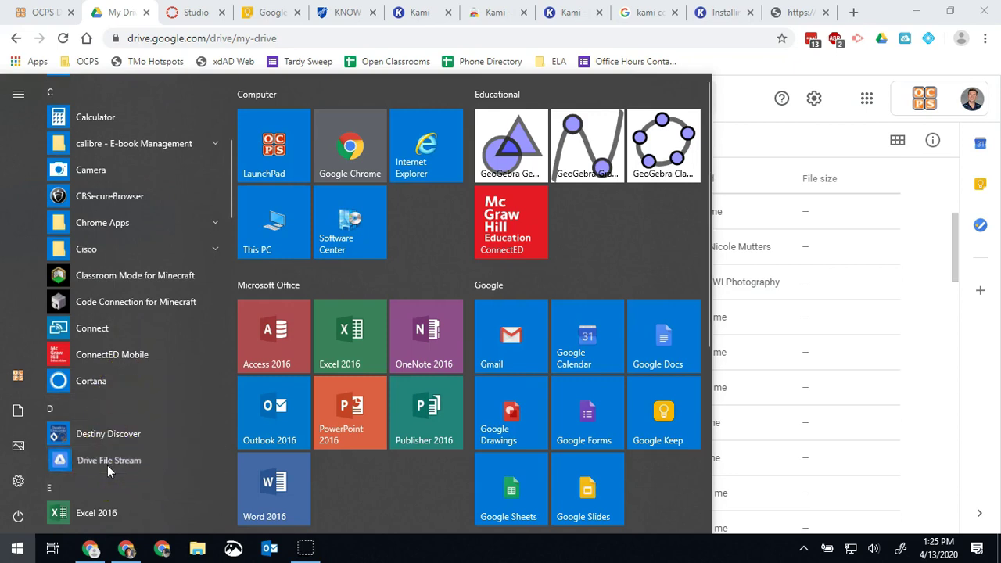
left_click(107, 461)
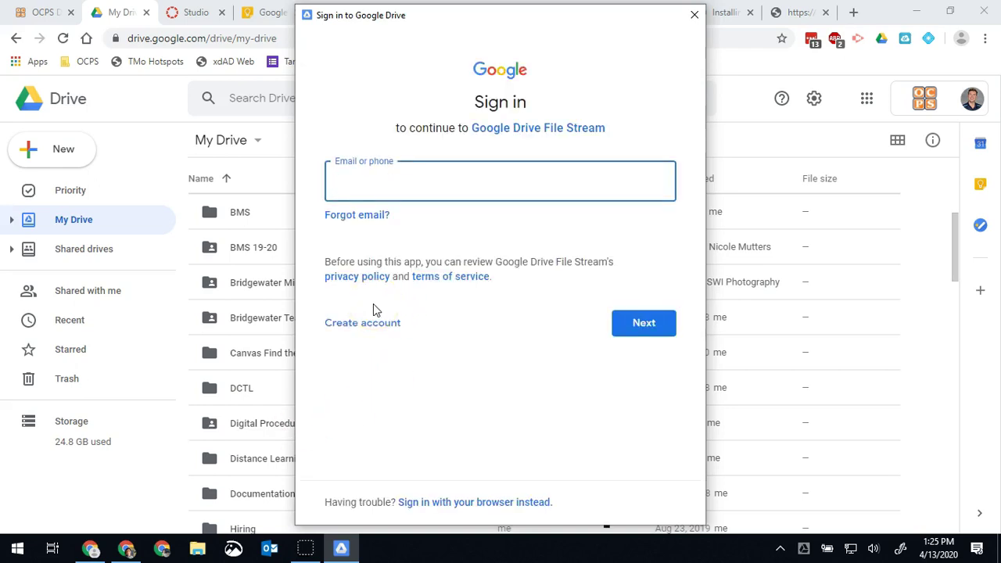
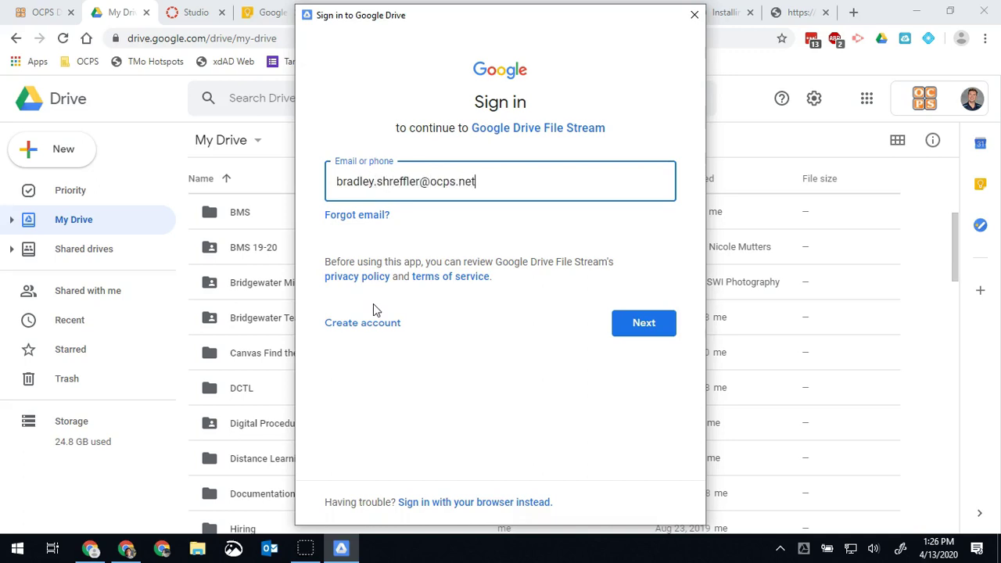
Enter and correct the school email address on the Google Drive sign-in screen.
key("Return")
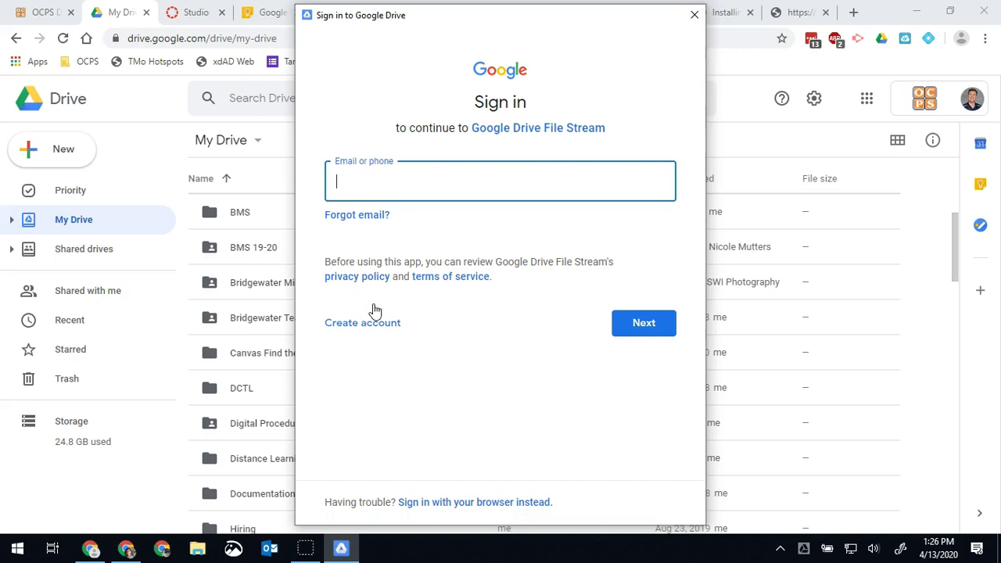
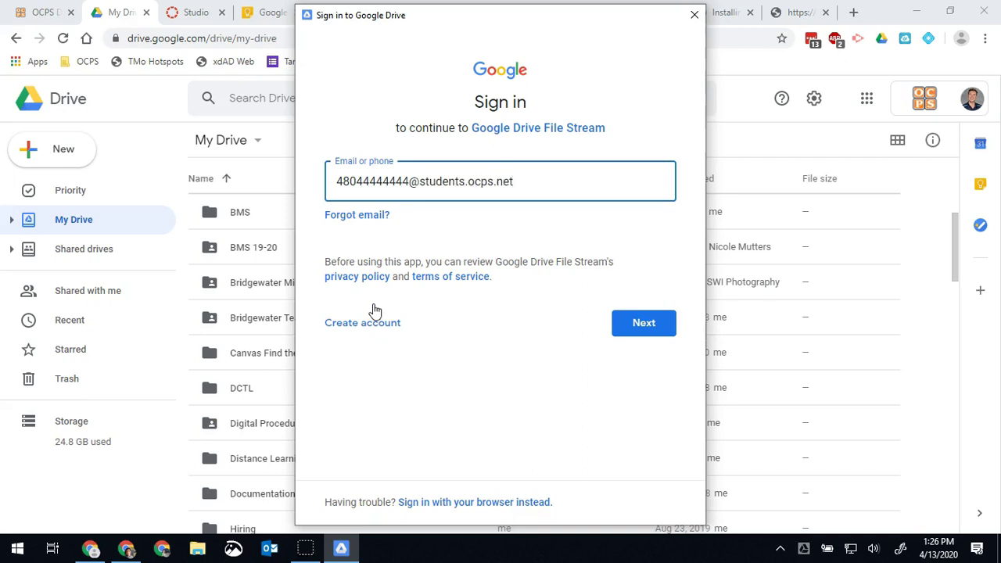
key("ctrl+a")
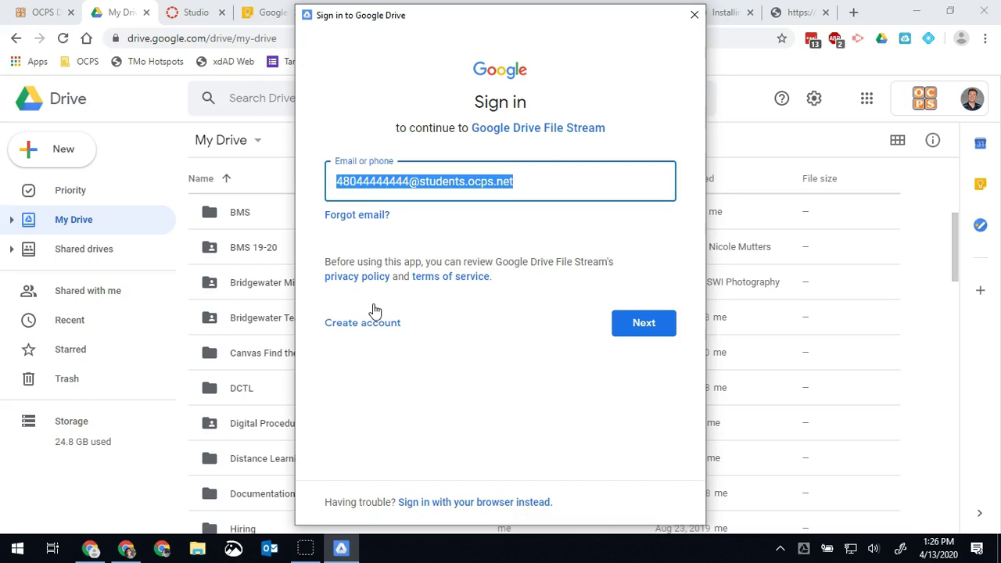
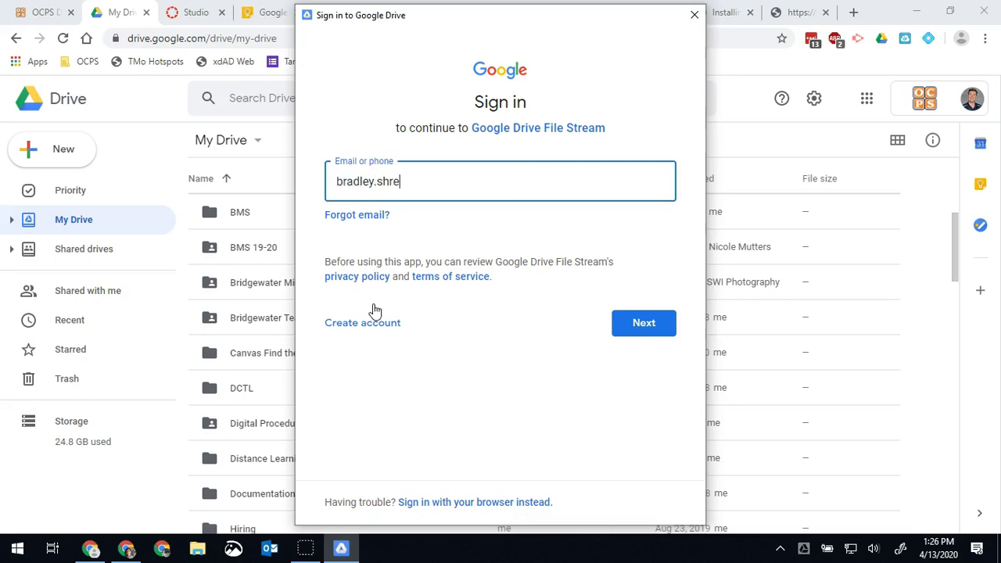
key("Return")
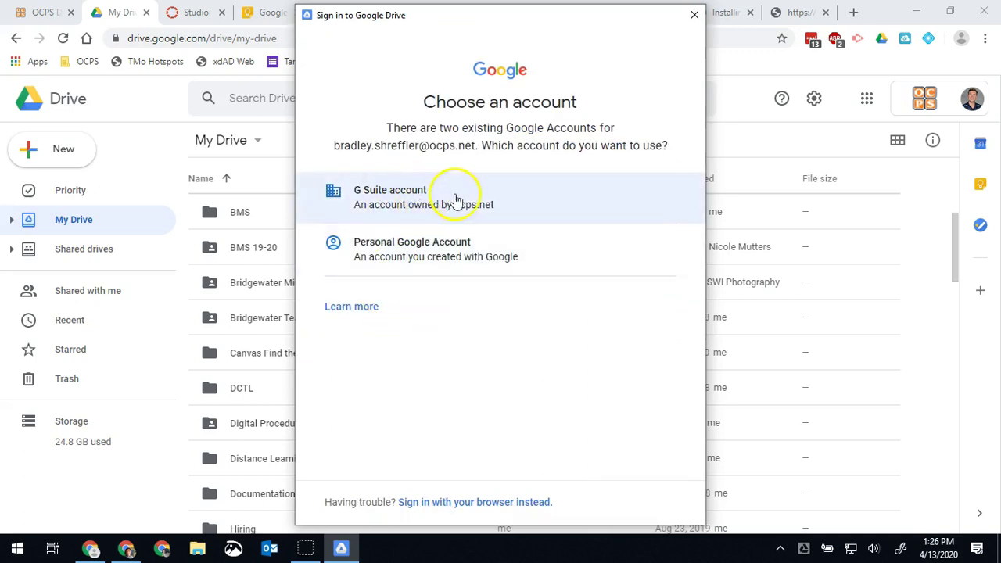
Choose the G Suite account and sign in with the account password.
left_click(493, 197)
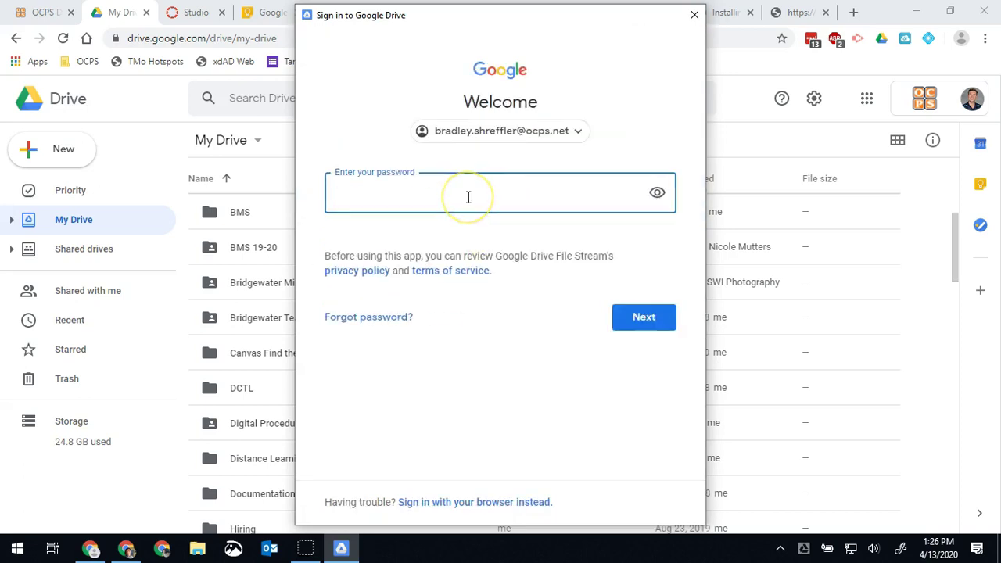
type("********************")
key("Return")
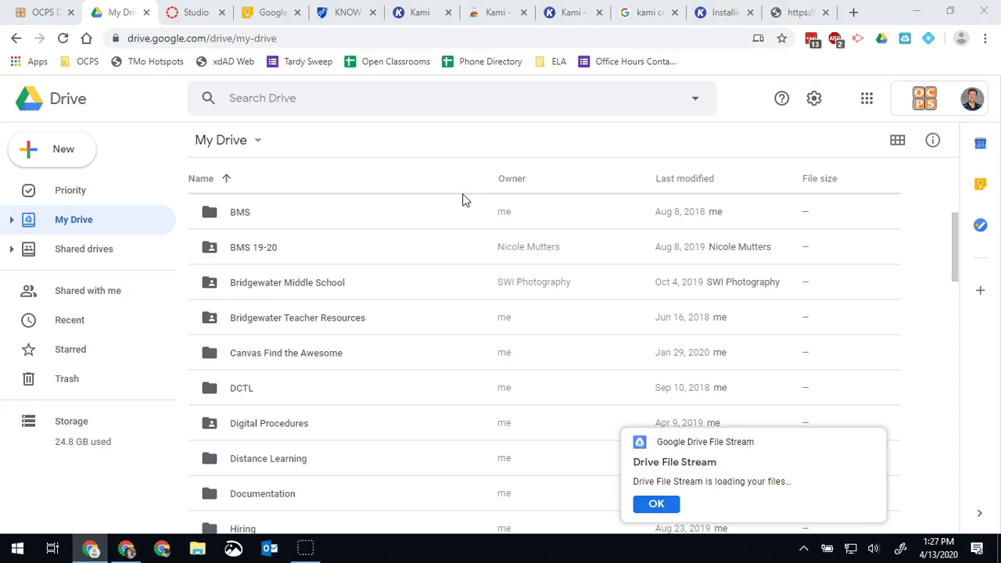
Dismiss the files-loading notification and close the welcome tour.
left_click(504, 119)
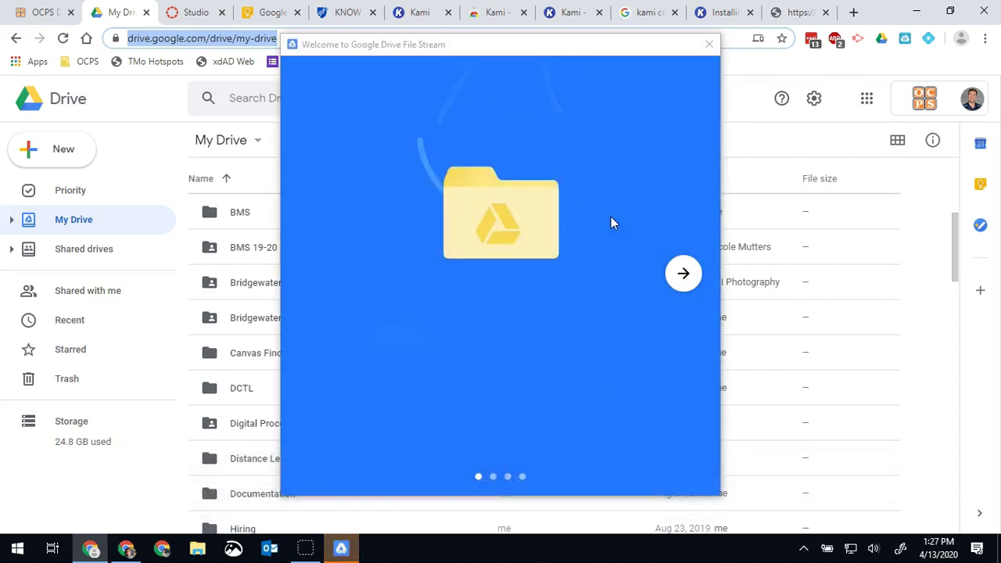
left_click(677, 283)
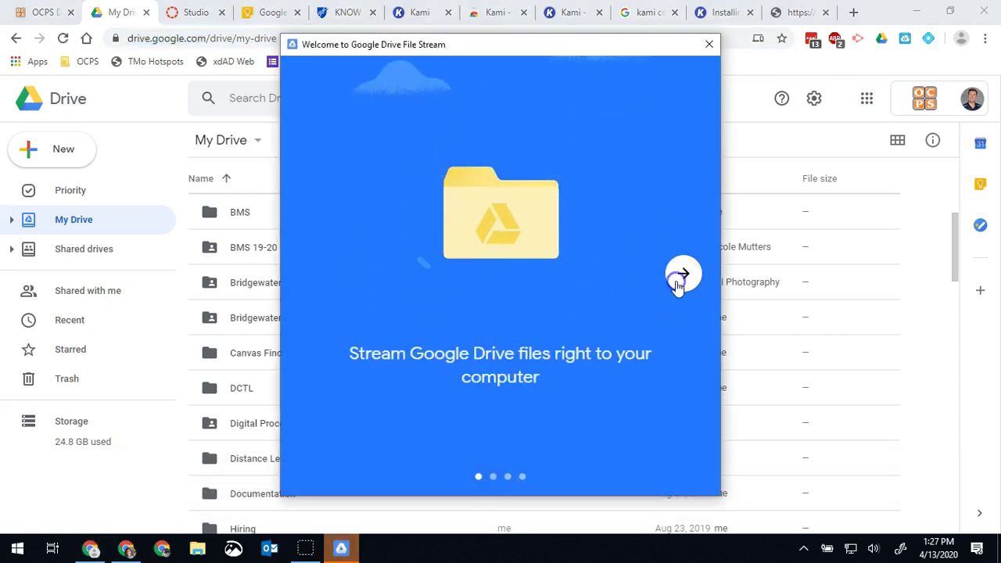
left_click(709, 47)
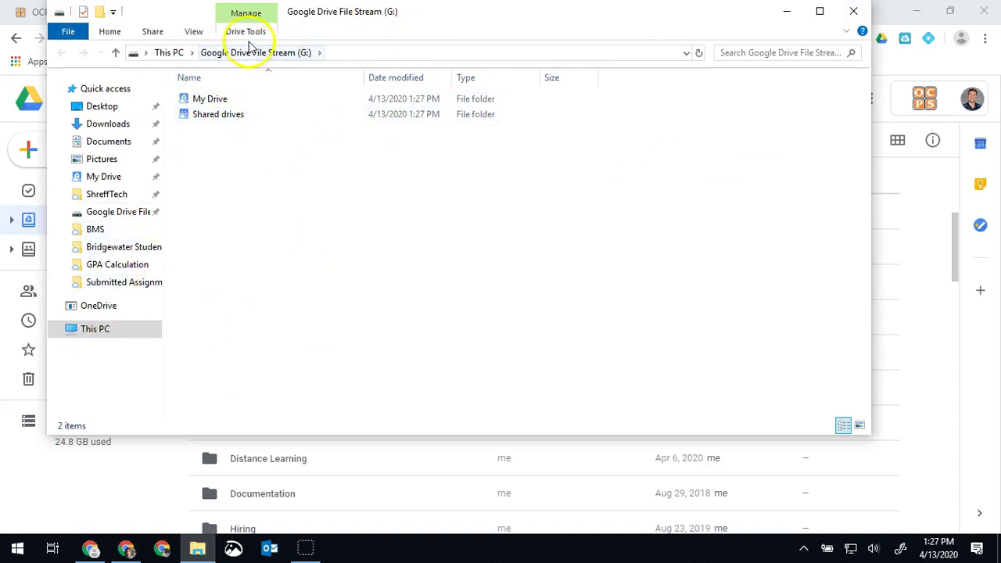
Open My Drive on the G: drive and scroll through its 125 items.
double_click(216, 101)
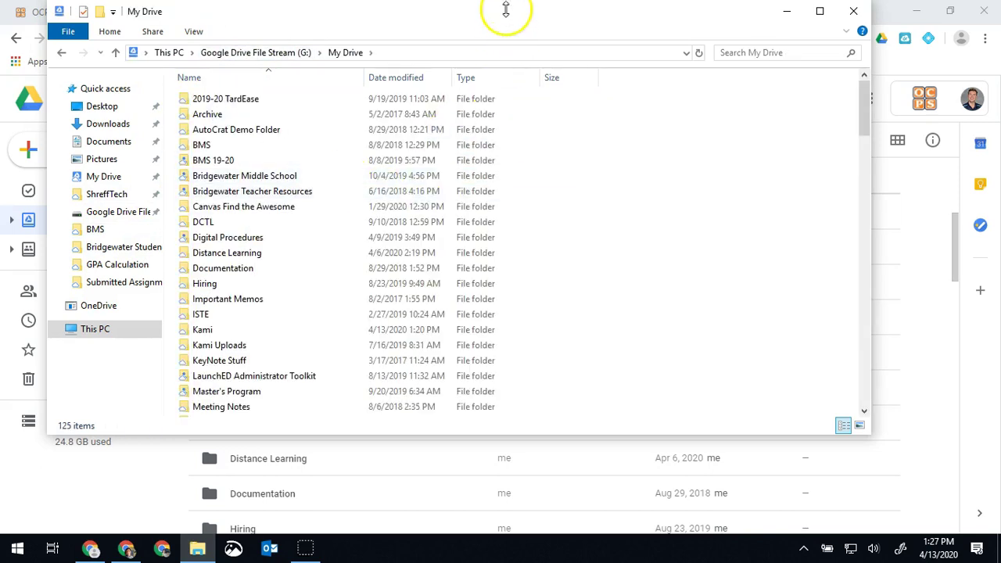
left_click_drag(505, 9, 687, 64)
scroll(592, 203, "down", 1)
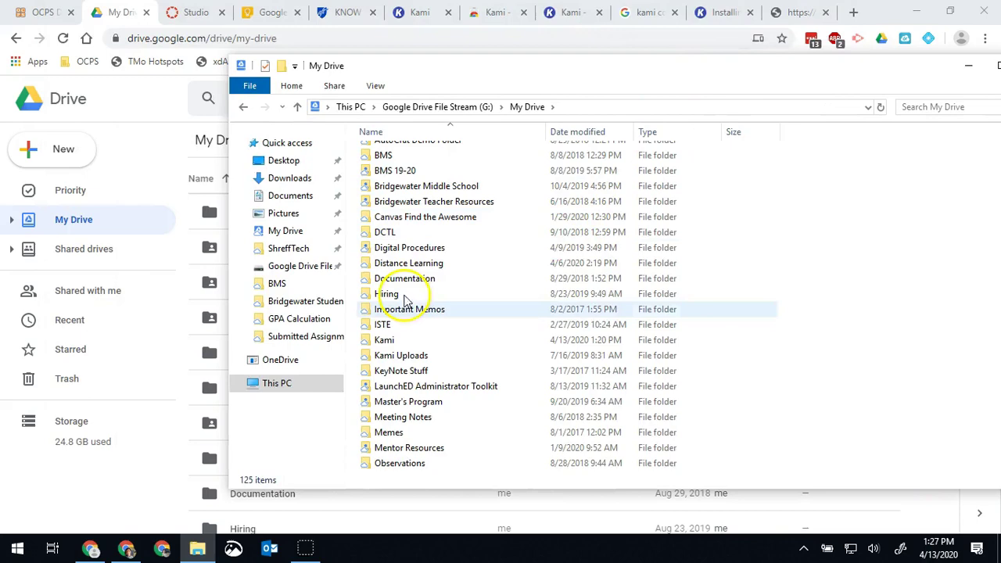
scroll(581, 379, "down", 10)
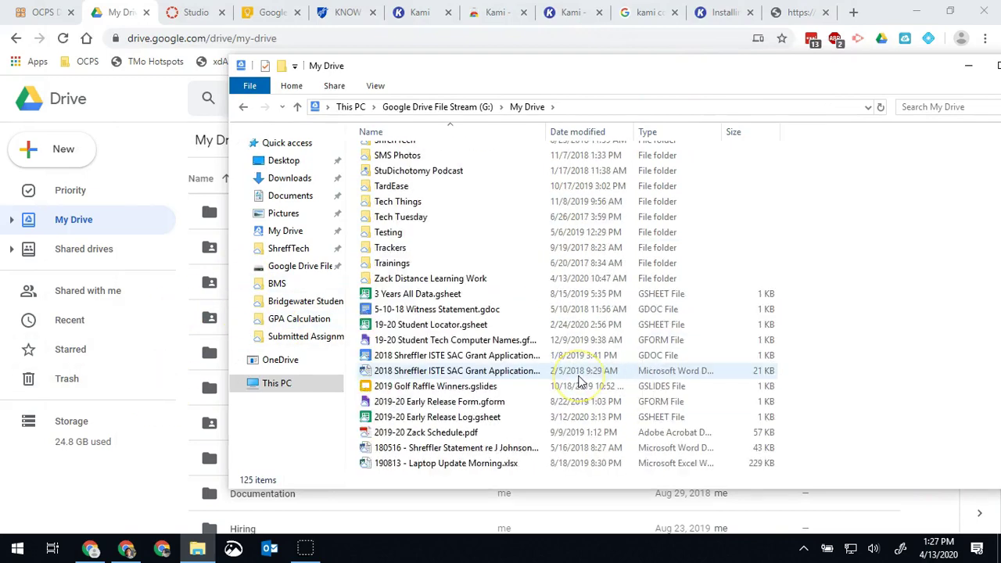
scroll(583, 379, "down", 13)
scroll(592, 407, "up", 7)
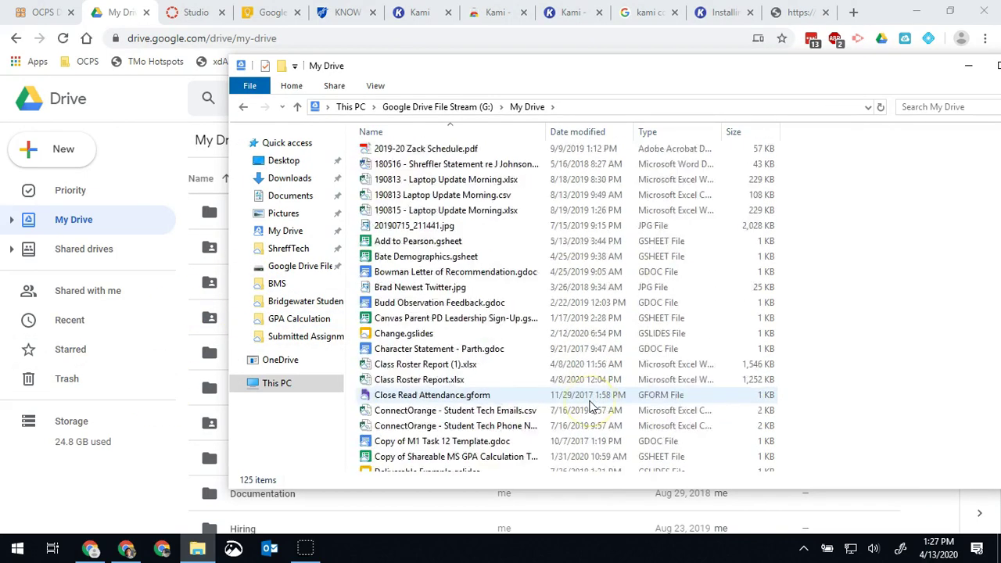
scroll(592, 407, "up", 11)
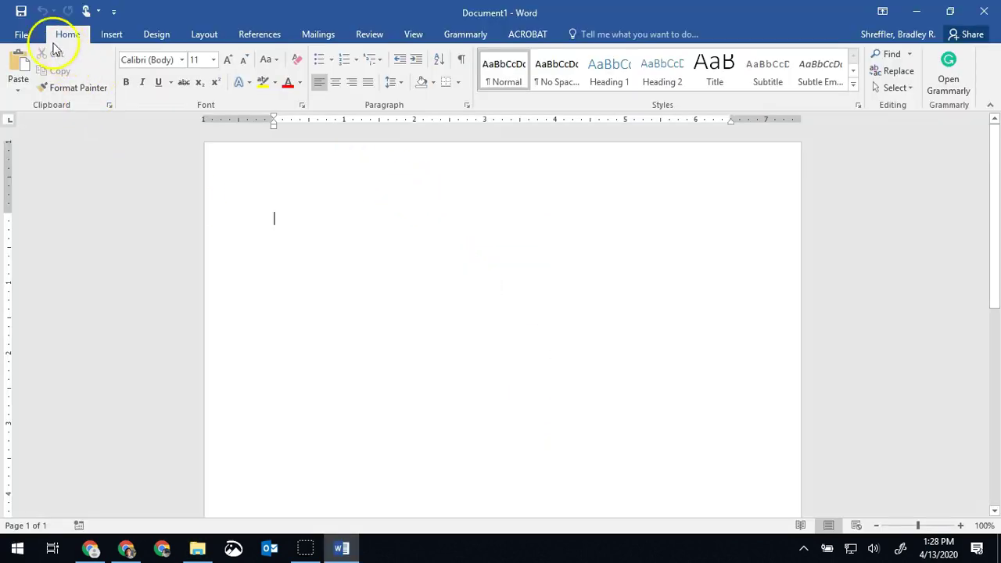
Type 'This is my work.' into the blank document and bring up the full Save As dialog.
type("This ")
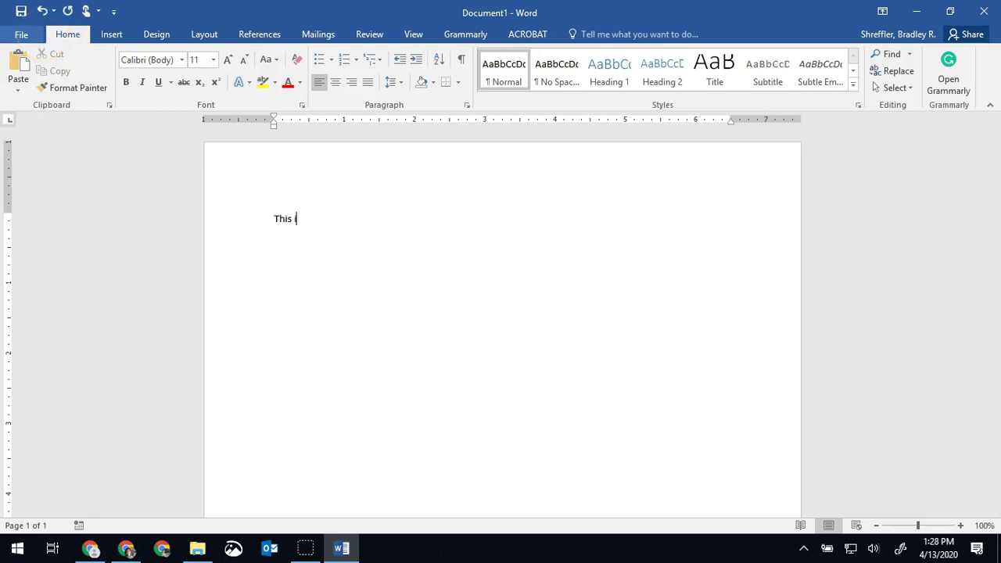
type("is my work.")
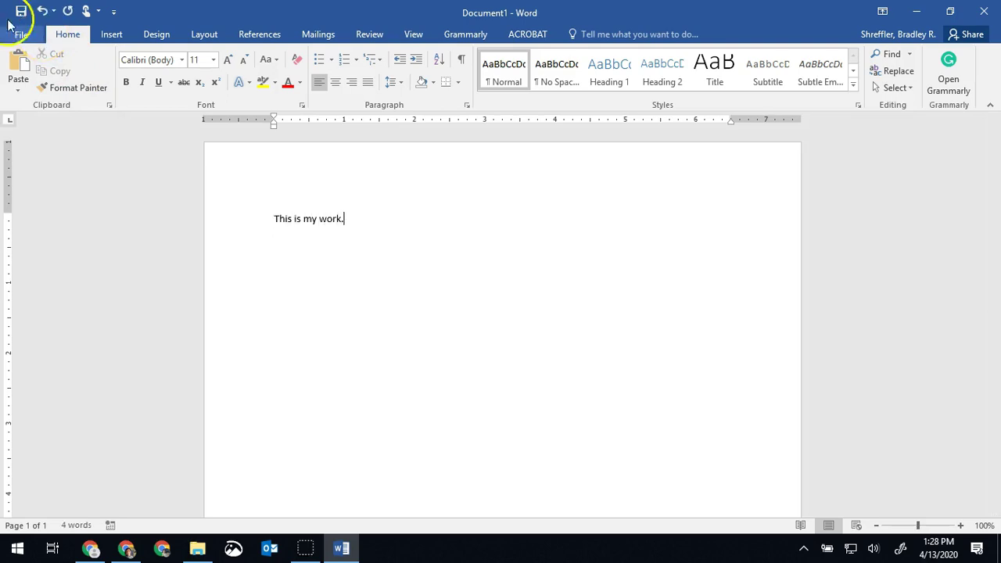
left_click(11, 31)
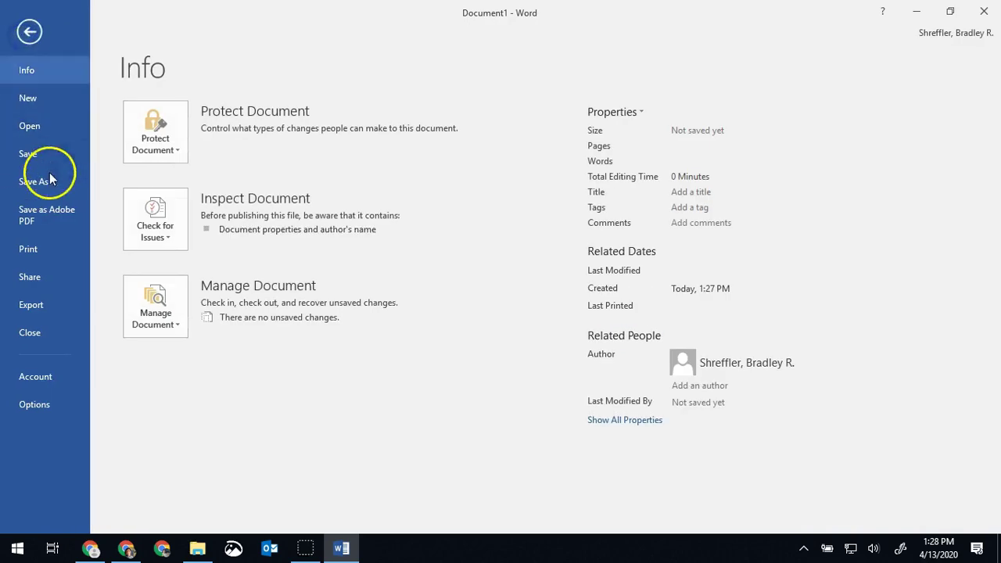
left_click(54, 180)
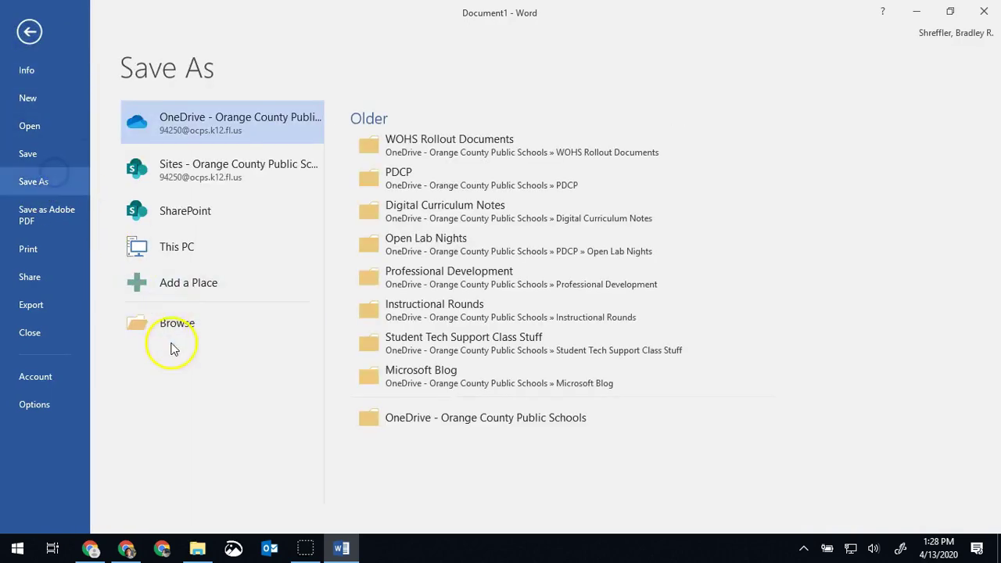
left_click(174, 328)
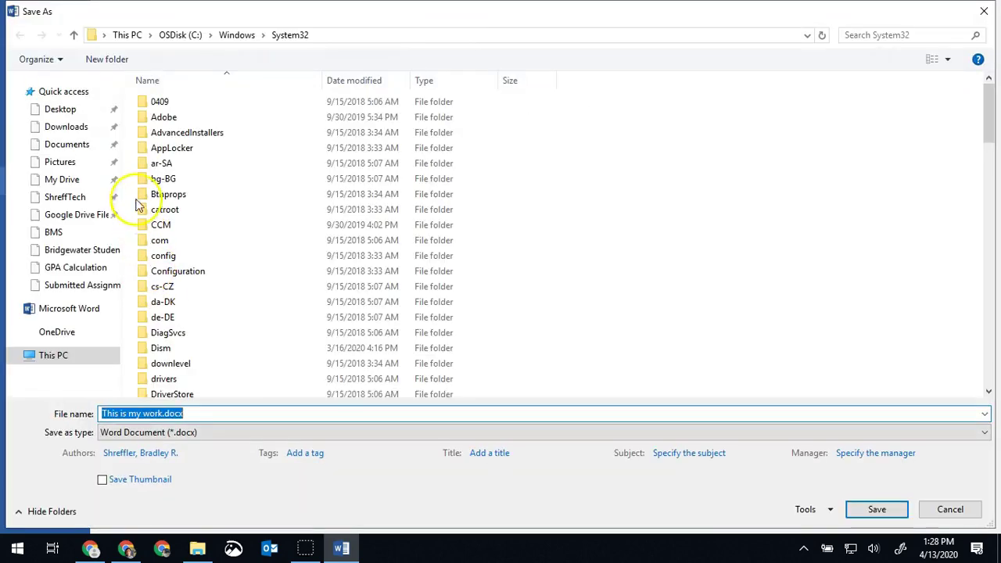
Choose My Drive on the Google Drive File Stream (G:) drive as the save location.
left_click(68, 180)
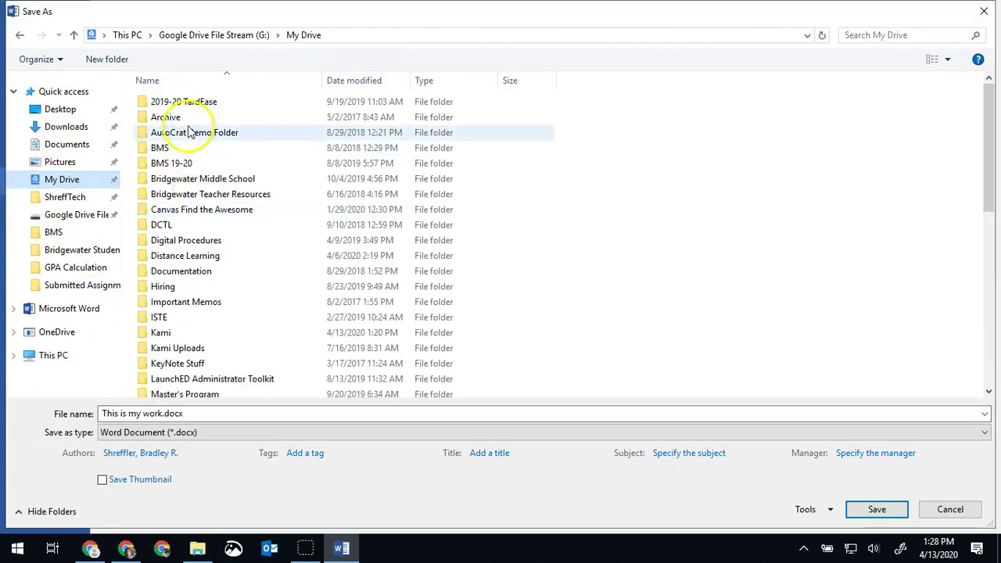